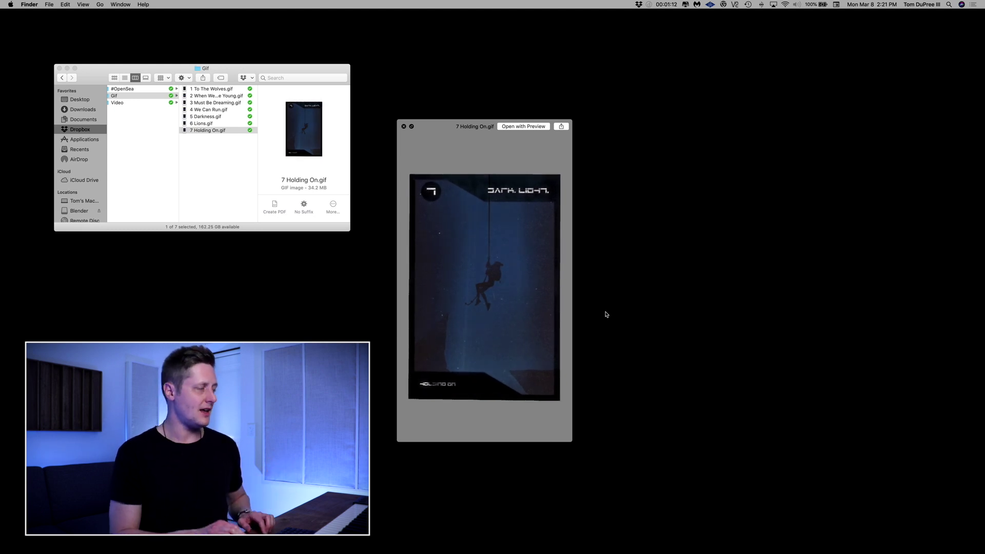
Close the preview of 7 Holding On.gif and preview 6 Lions.gif in the Gif folder
key("space")
key("Up")
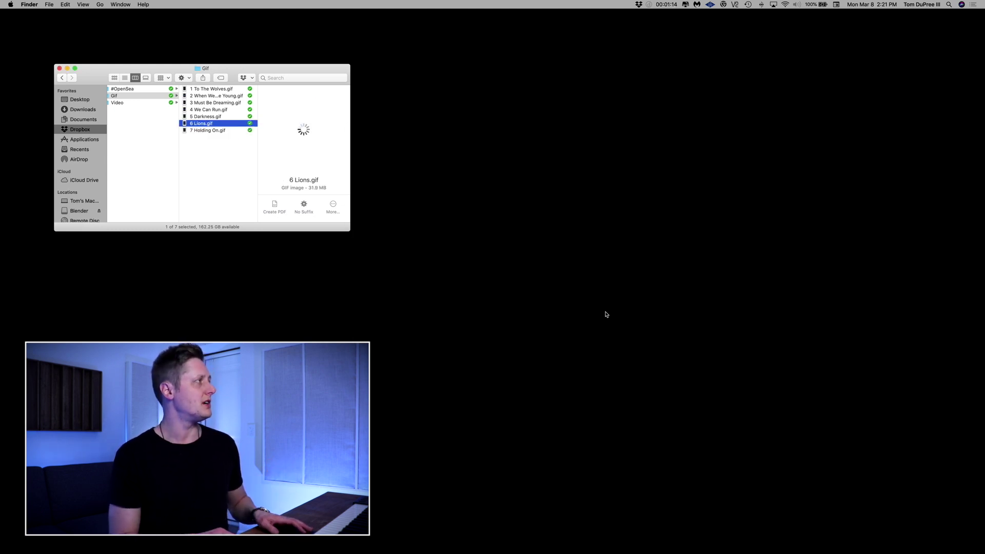
key("space")
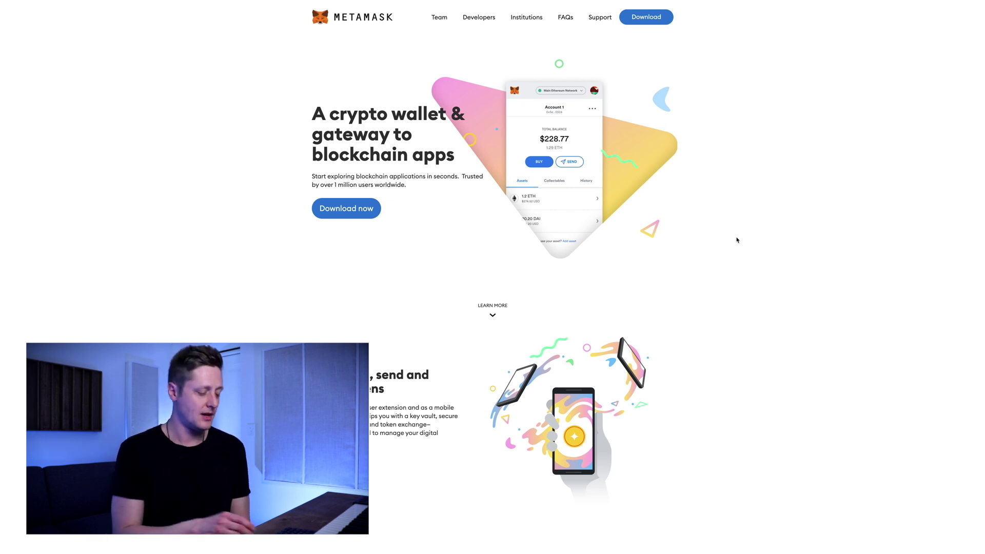
Switch to the OpenSea site, view the account's profile, and open the My Collections page
key("ctrl+Tab")
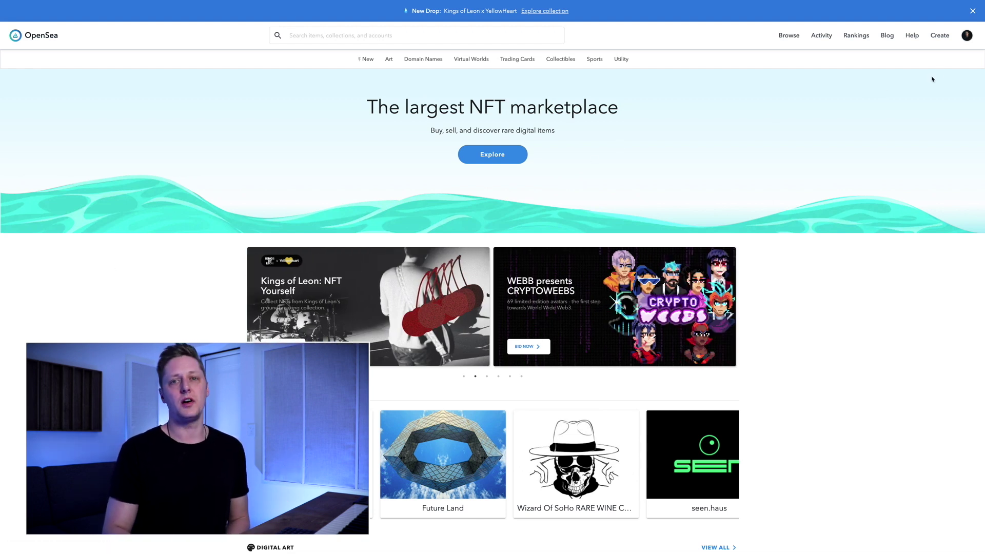
mouse_move(966, 40)
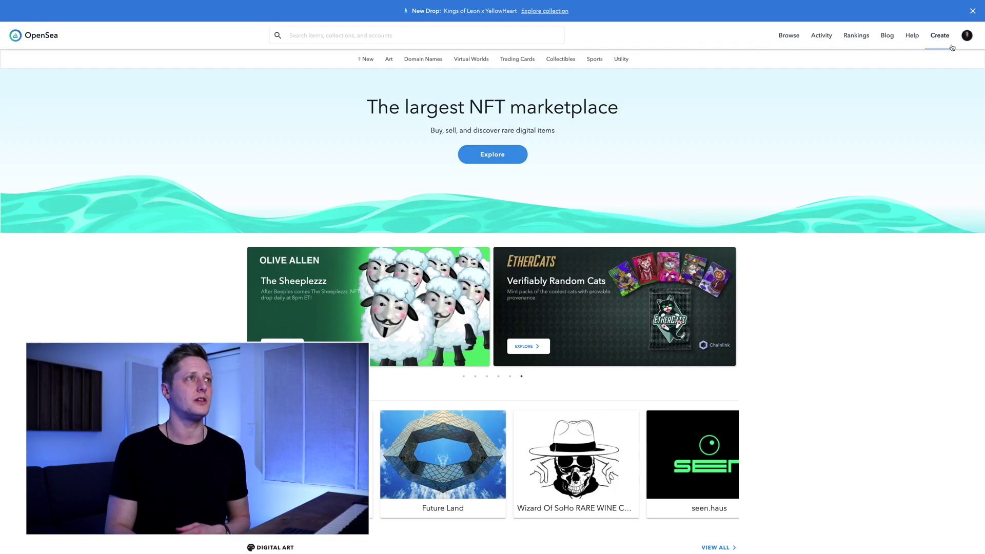
mouse_move(967, 35)
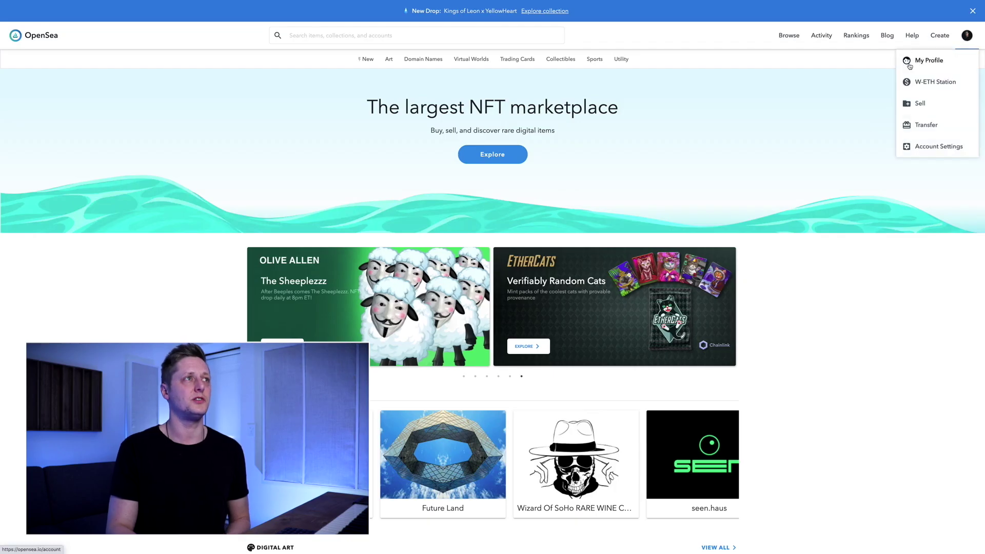
left_click(911, 62)
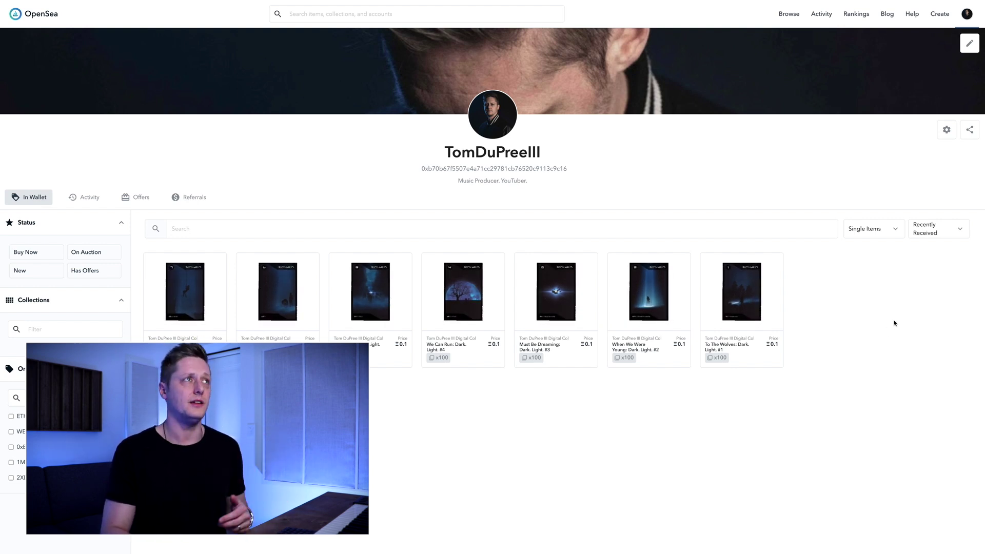
mouse_move(940, 15)
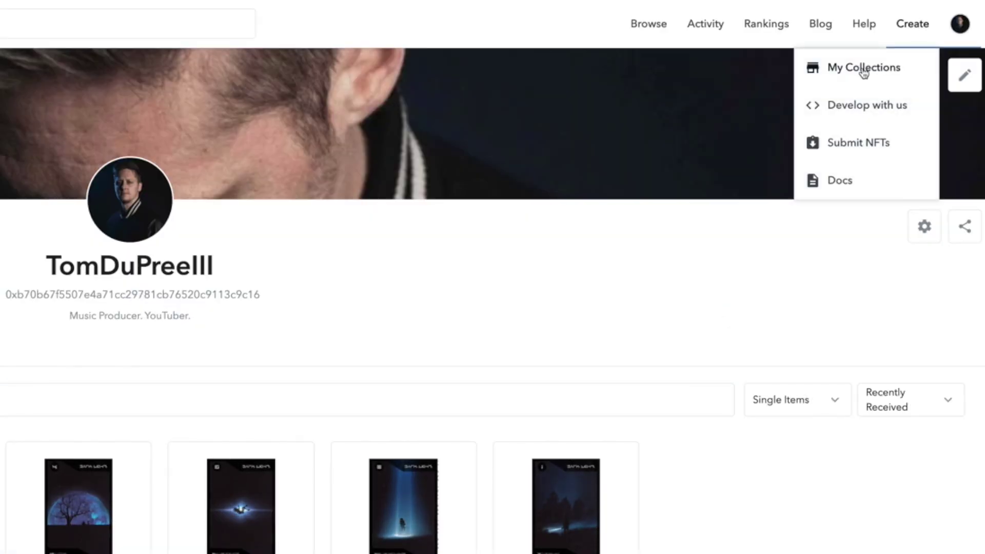
left_click(864, 70)
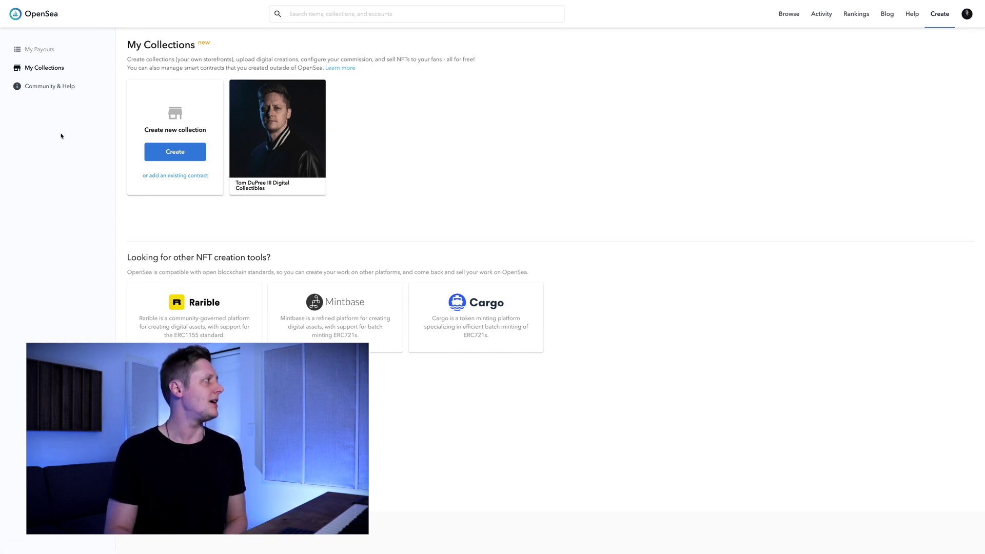
Examine the logo, name and description fields of the form for creating a new collection, and close it unsaved
left_click(179, 156)
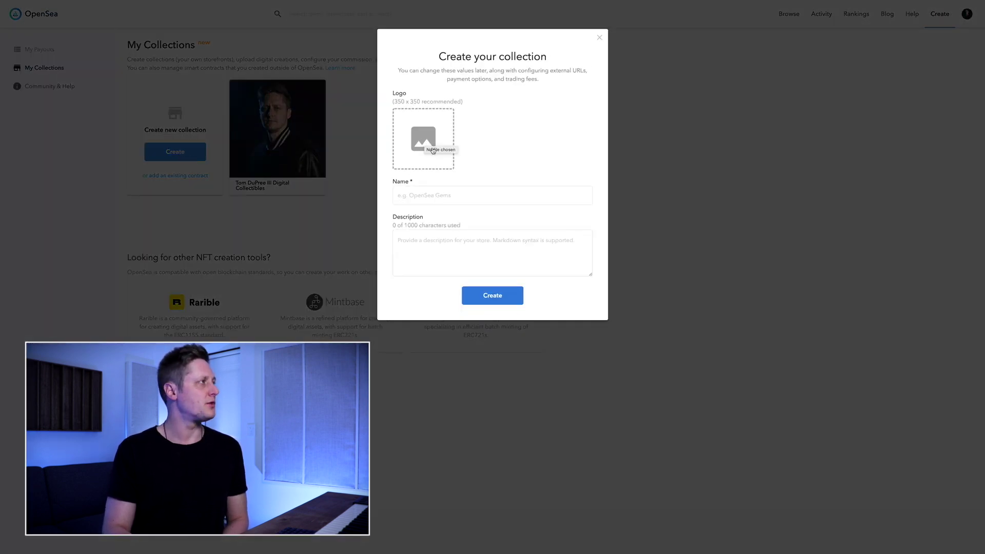
left_click(442, 196)
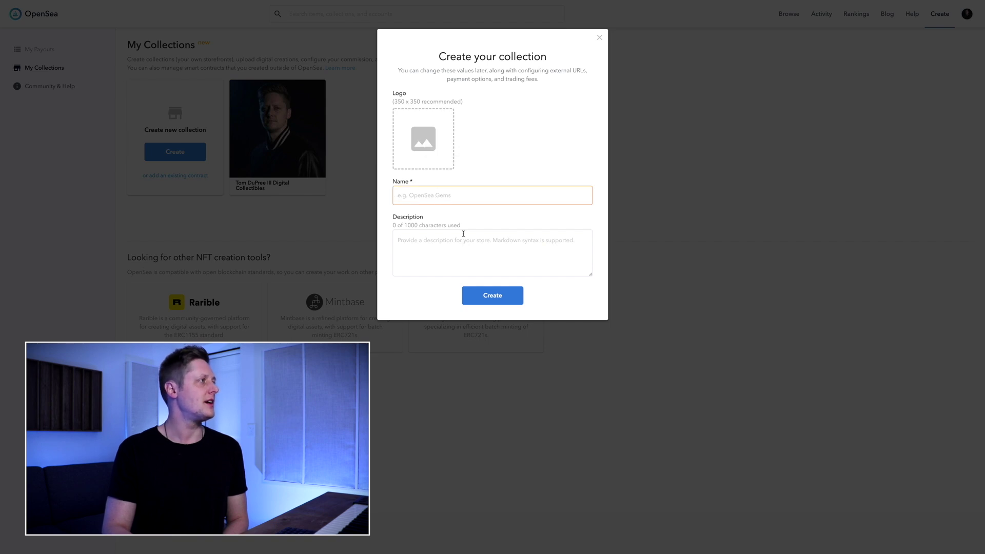
left_click(463, 233)
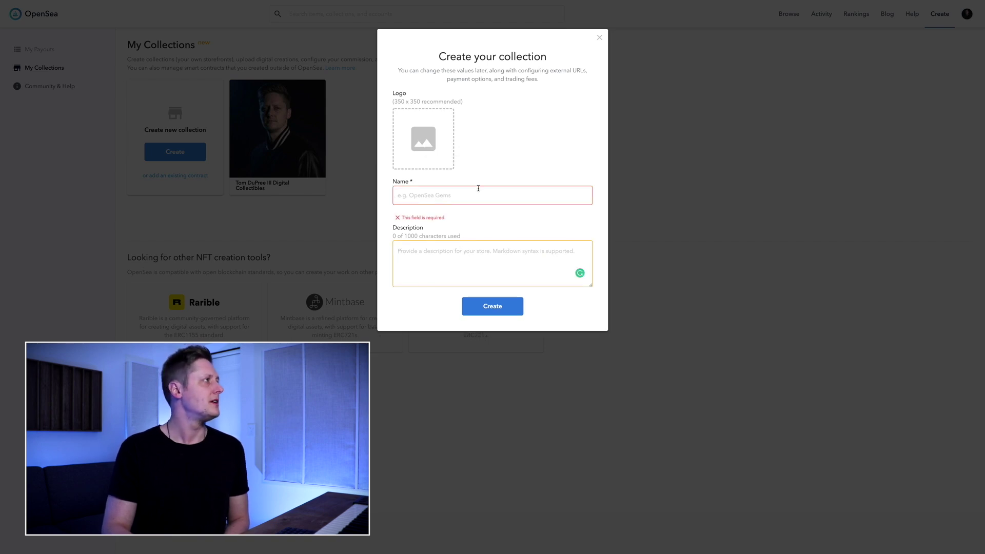
left_click(523, 141)
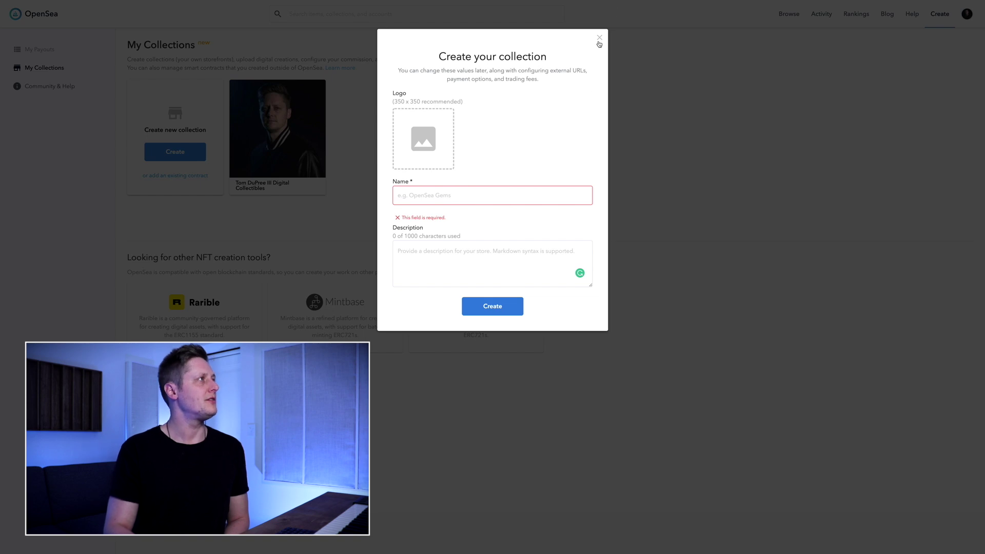
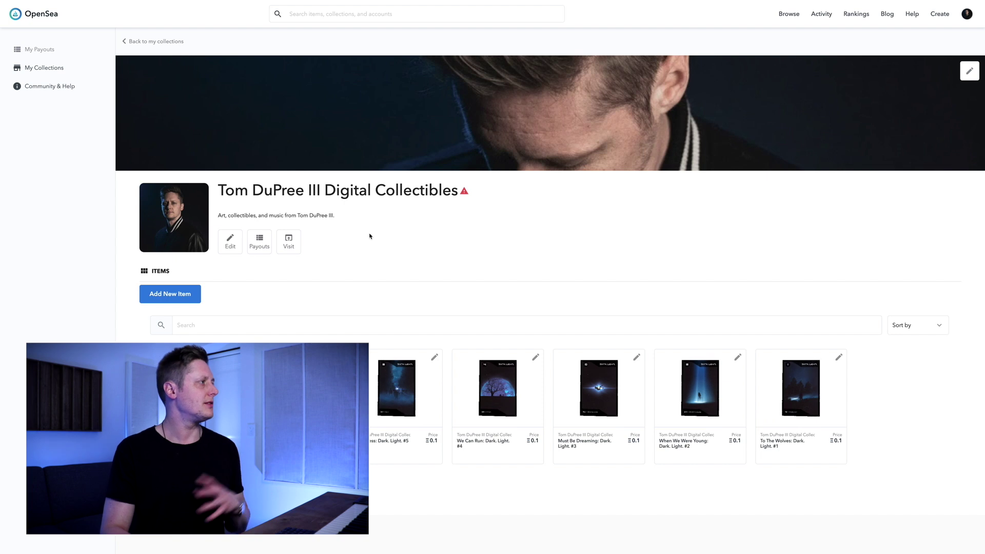
Open the existing Digital Collectibles collection for editing, sign the wallet request, and review its images, URL, description, links and commission settings
left_click(227, 246)
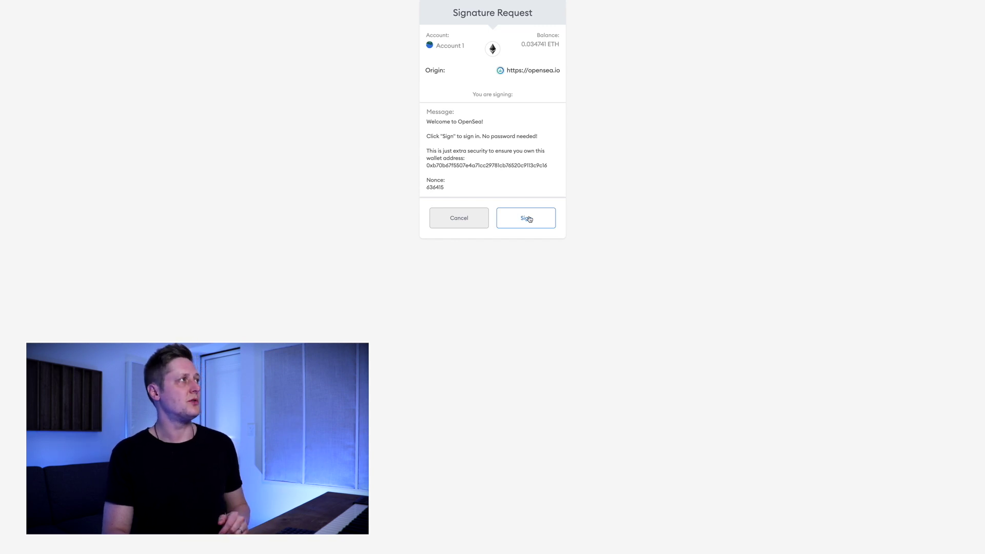
left_click(528, 218)
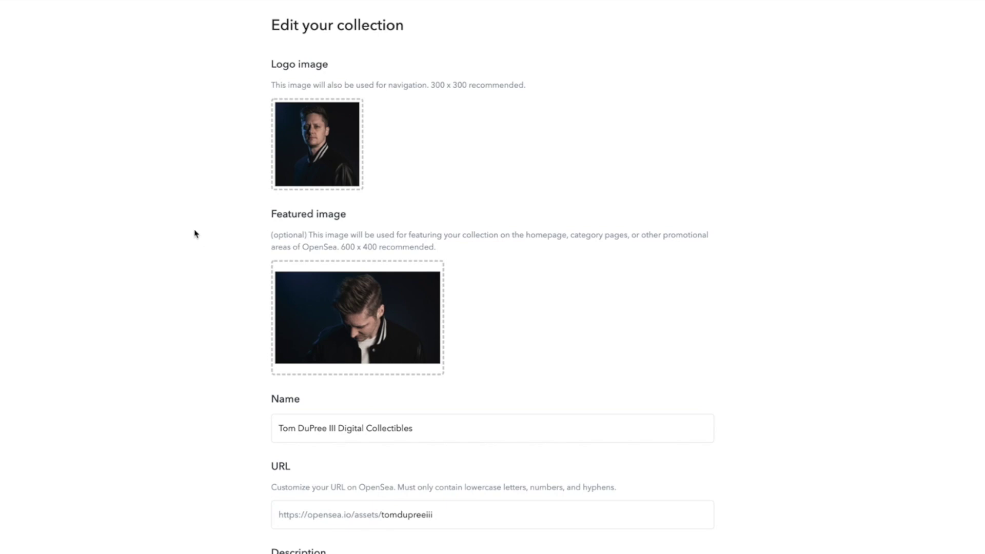
scroll(194, 234, "down", 3)
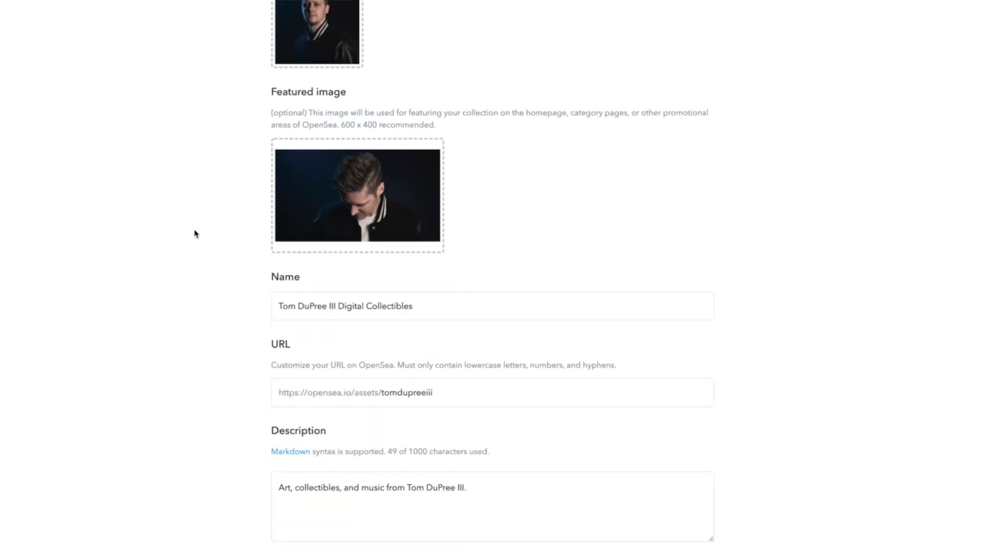
scroll(194, 234, "down", 3)
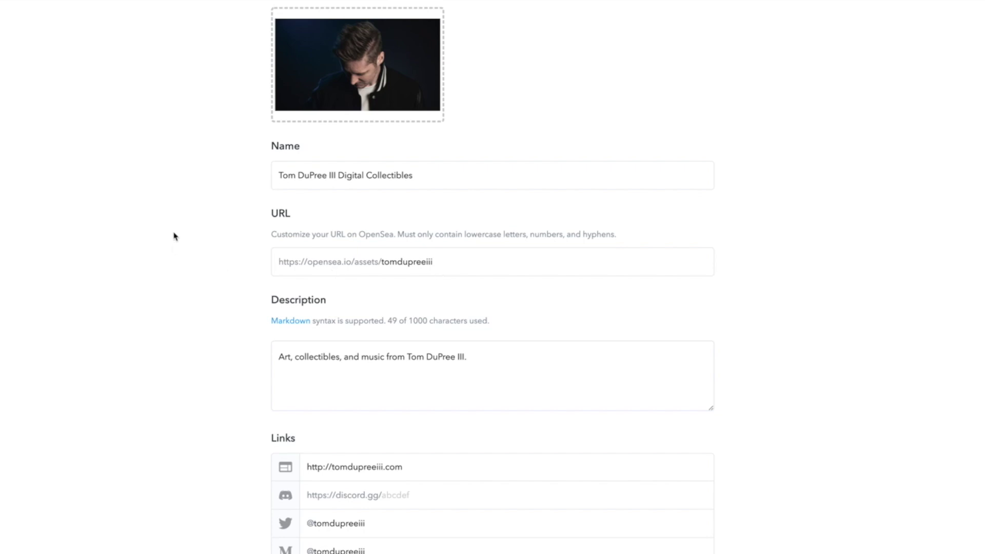
scroll(175, 236, "up", 1)
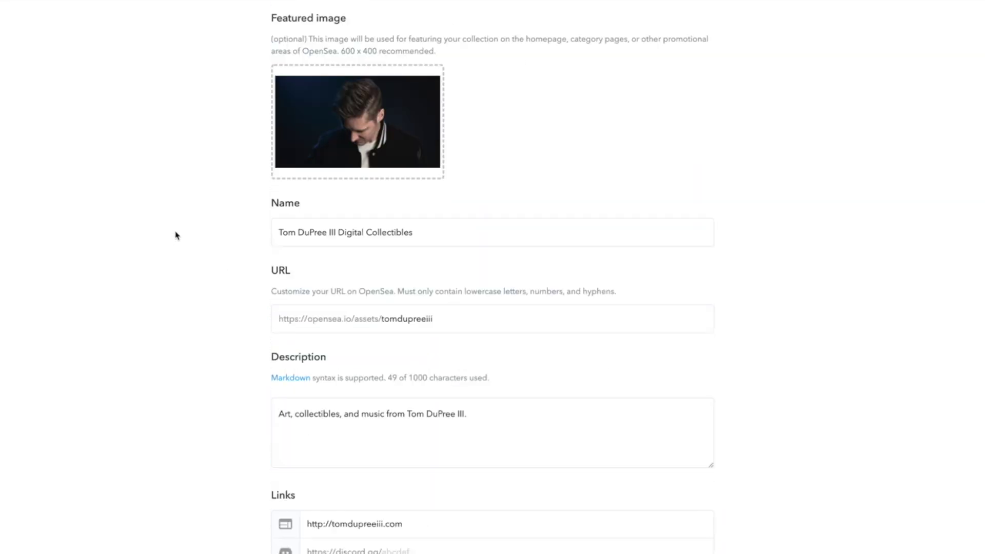
scroll(176, 236, "down", 2)
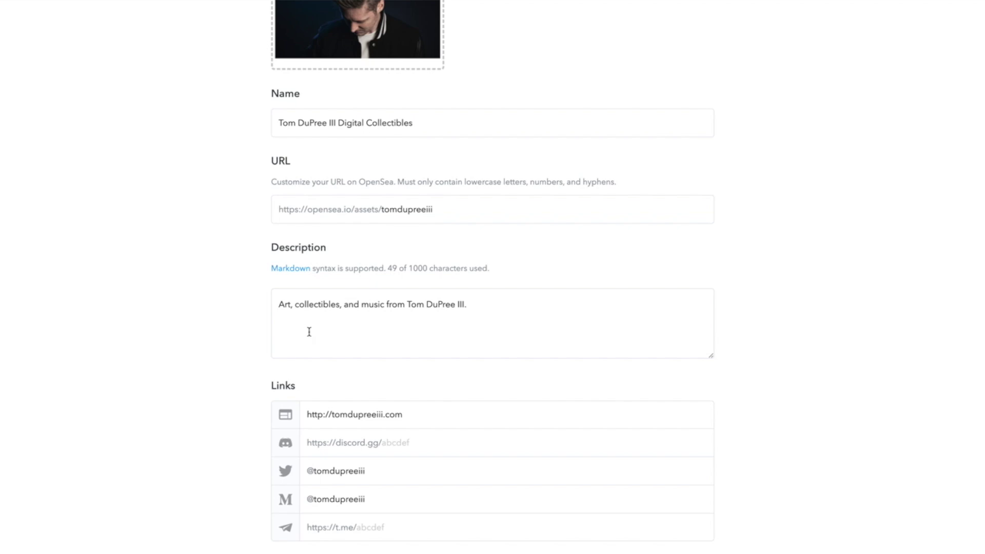
scroll(229, 325, "down", 3)
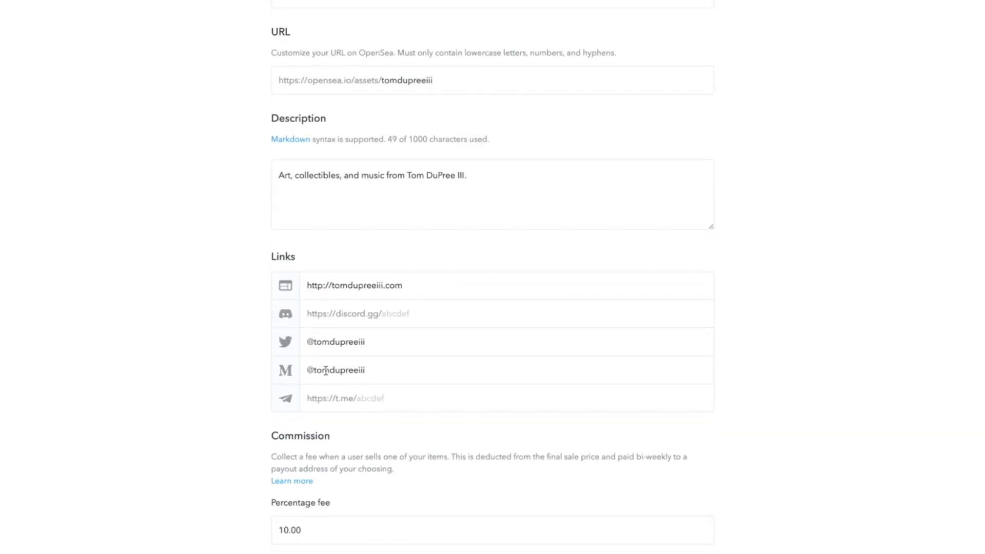
scroll(199, 343, "down", 5)
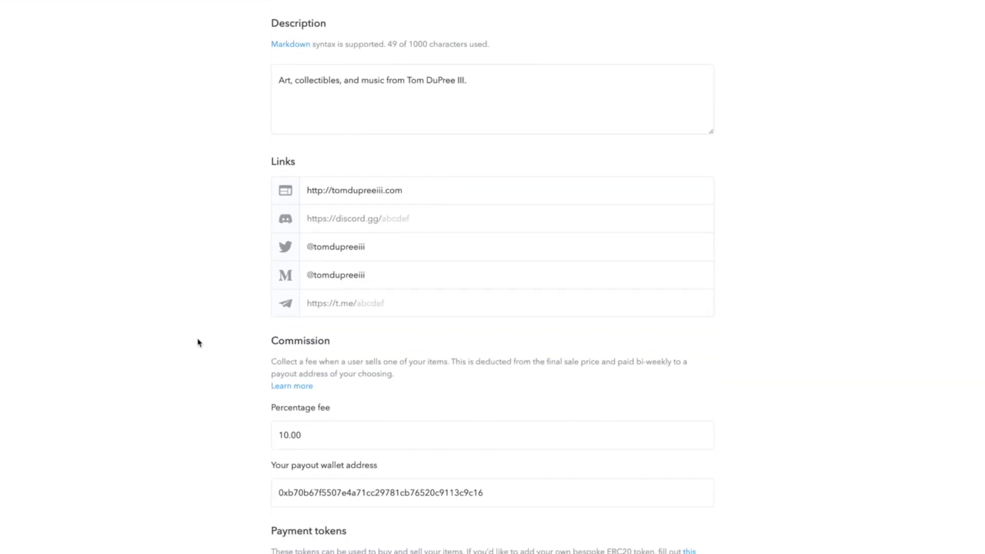
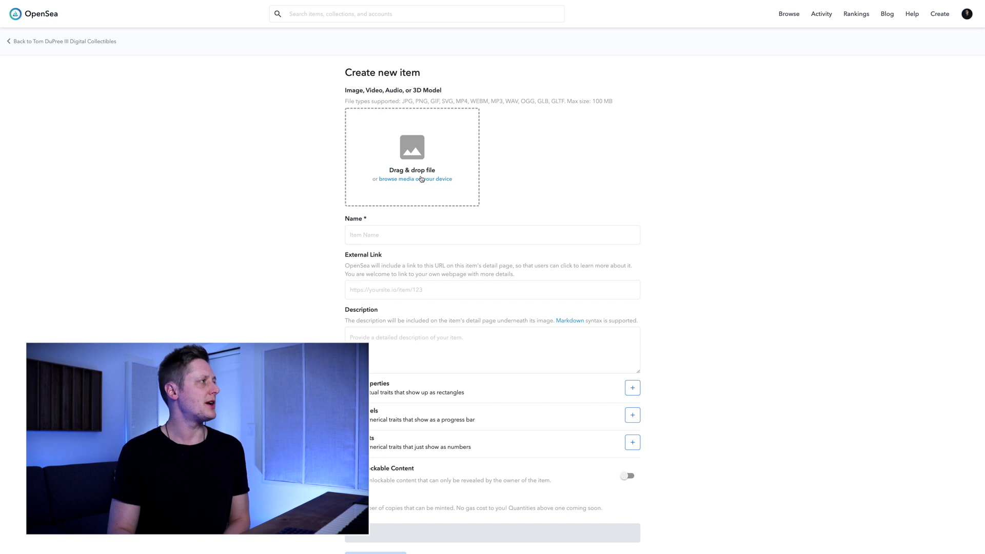
Upload 7 Holding On.gif as the new item's media and name the item "Holding On Trading Card"
left_click(421, 178)
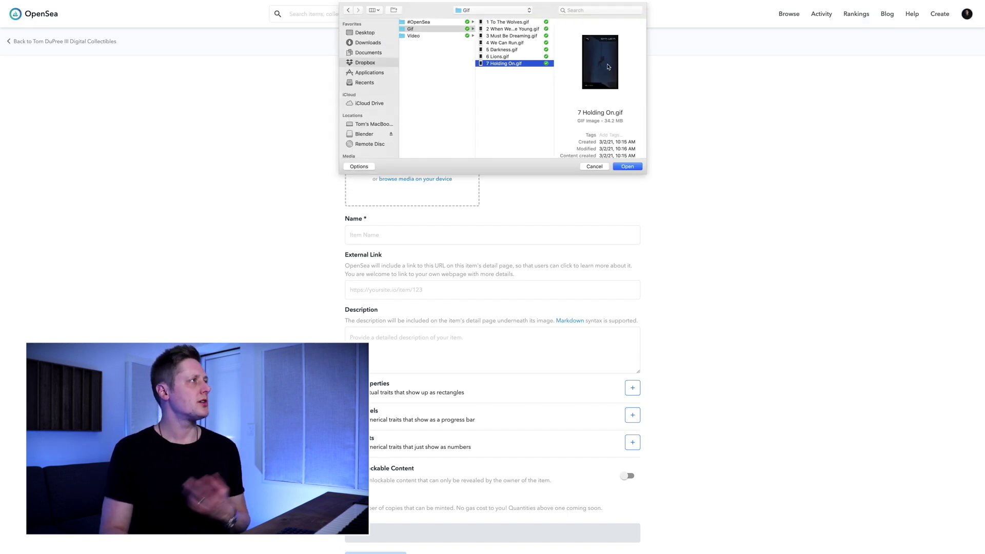
left_click(627, 166)
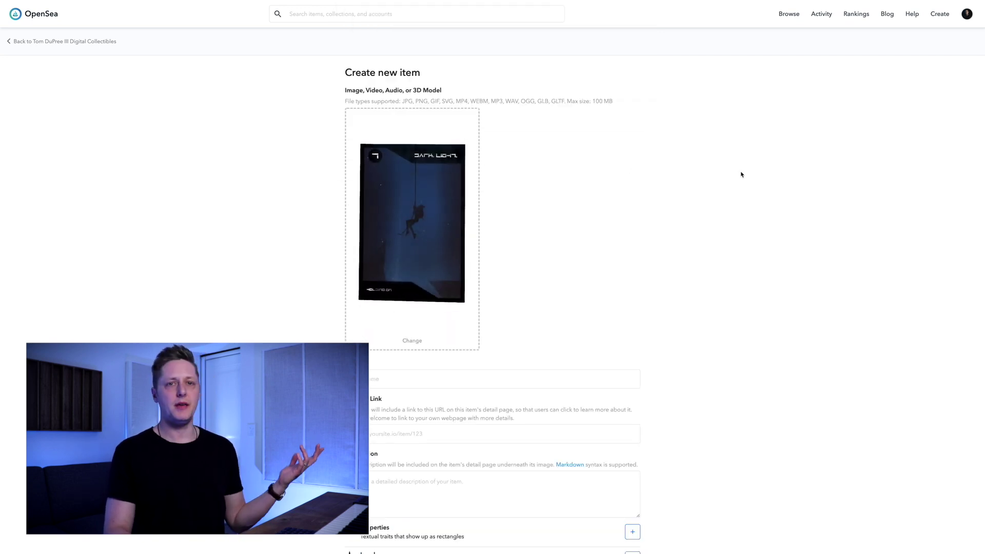
scroll(578, 214, "down", 3)
left_click(429, 223)
type("Hol")
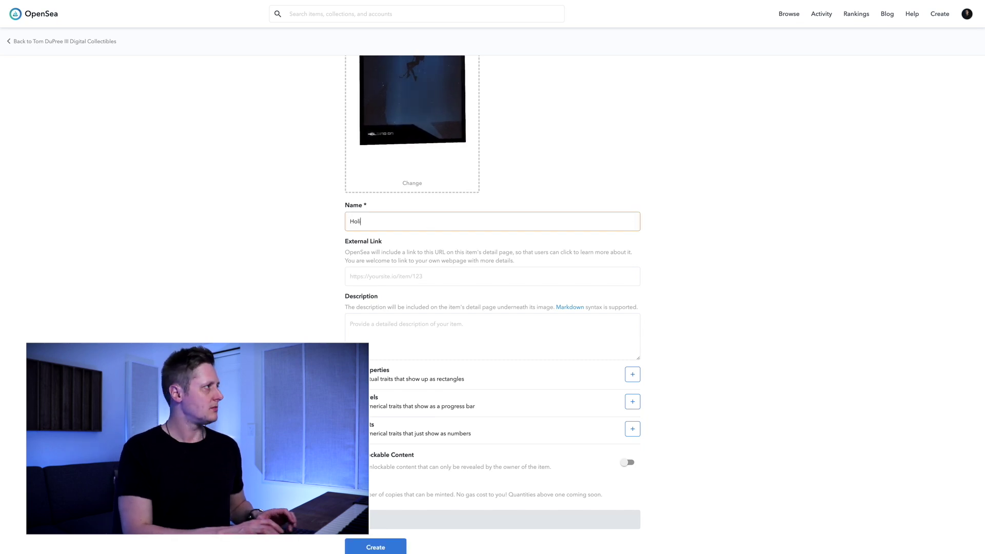
type("ding On Trading Card")
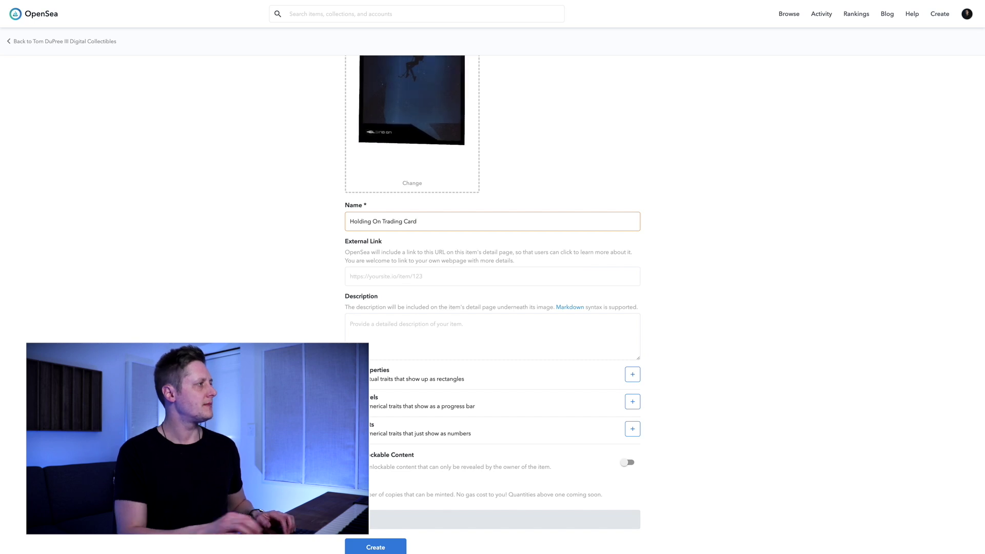
Leave the external link blank and set the item's description to "This card is 1 of 7. Only 100 minted."
left_click(440, 276)
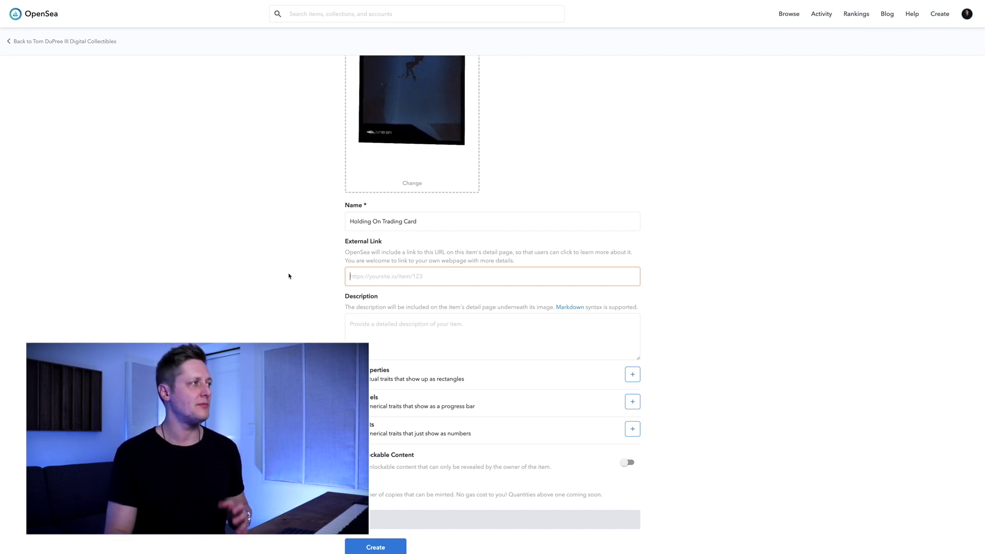
left_click(429, 329)
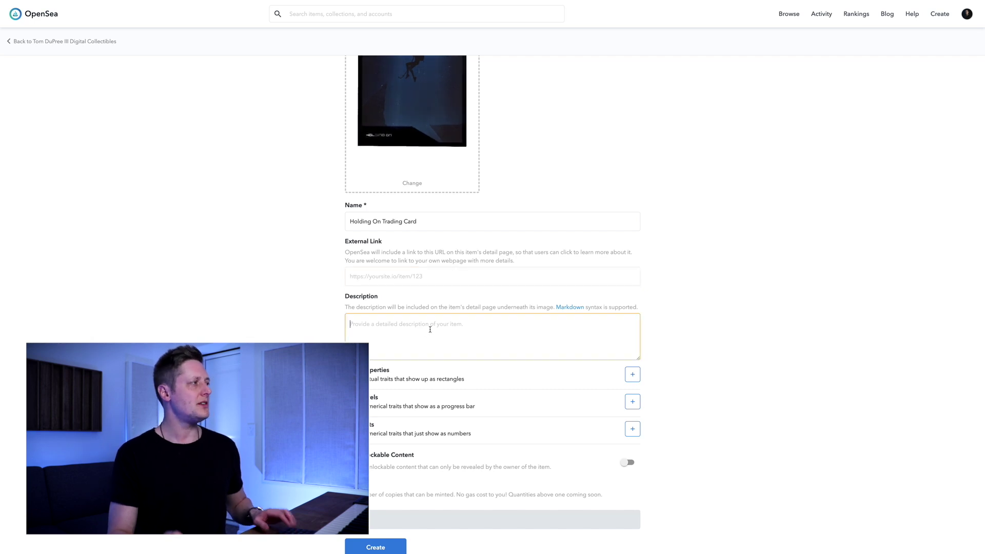
type("Th")
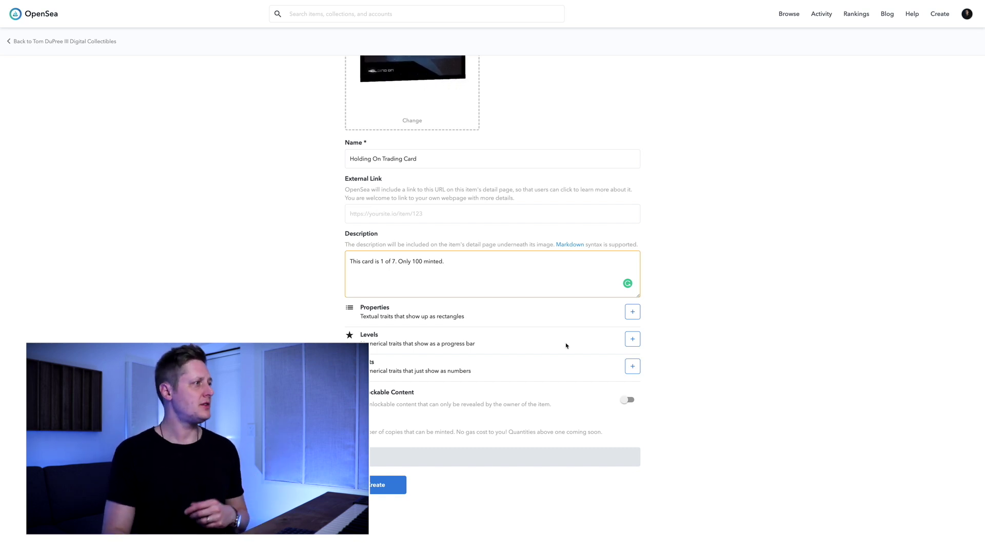
Examine the dialogs for adding properties and levels to the item, closing each without adding anything
left_click(633, 314)
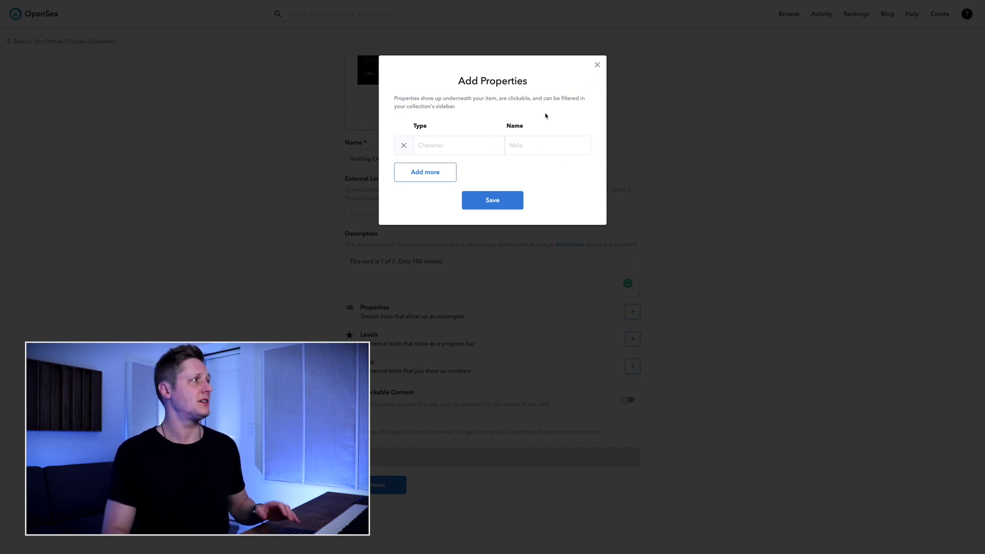
left_click(596, 66)
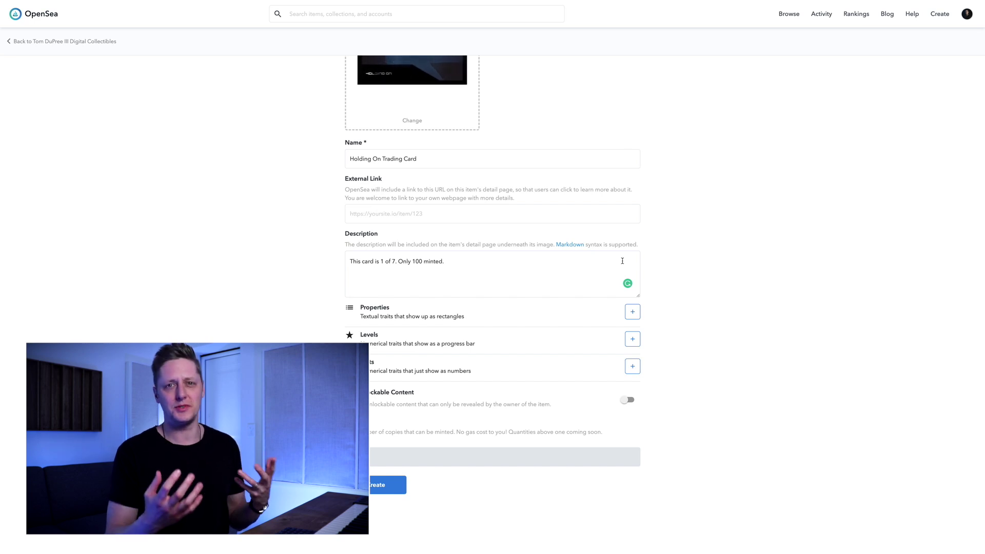
left_click(630, 341)
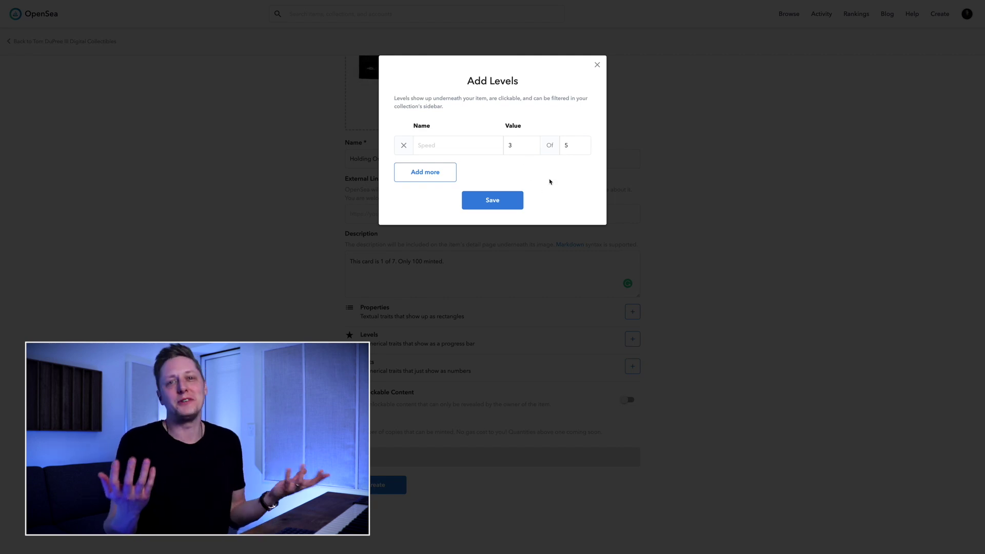
left_click(598, 66)
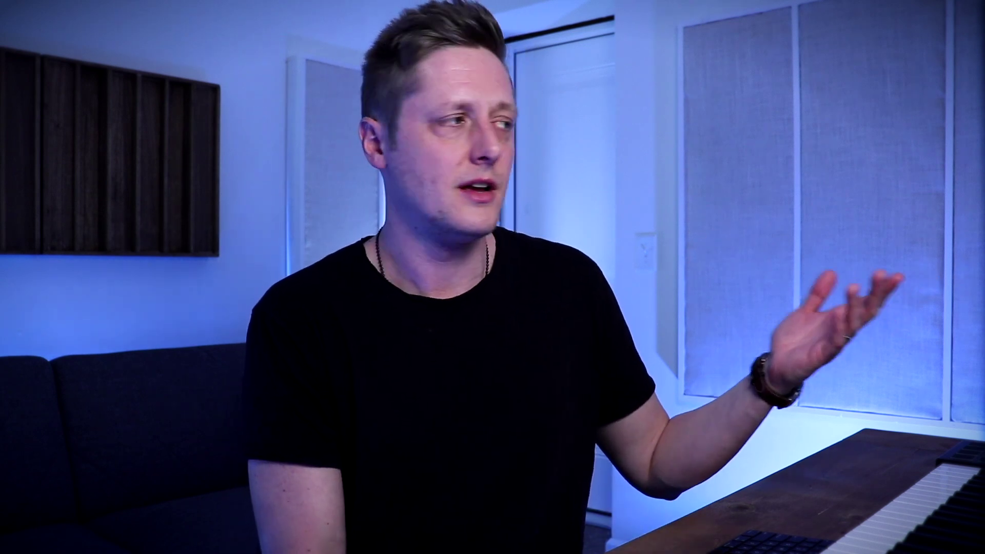
Enable unlockable content for the item and make its content field ready for text entry
left_click(632, 402)
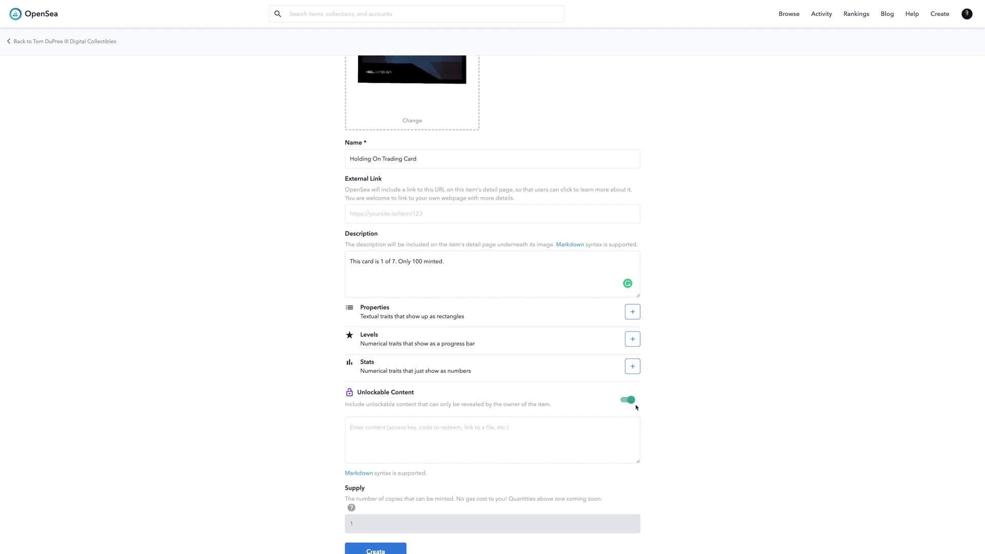
left_click(582, 435)
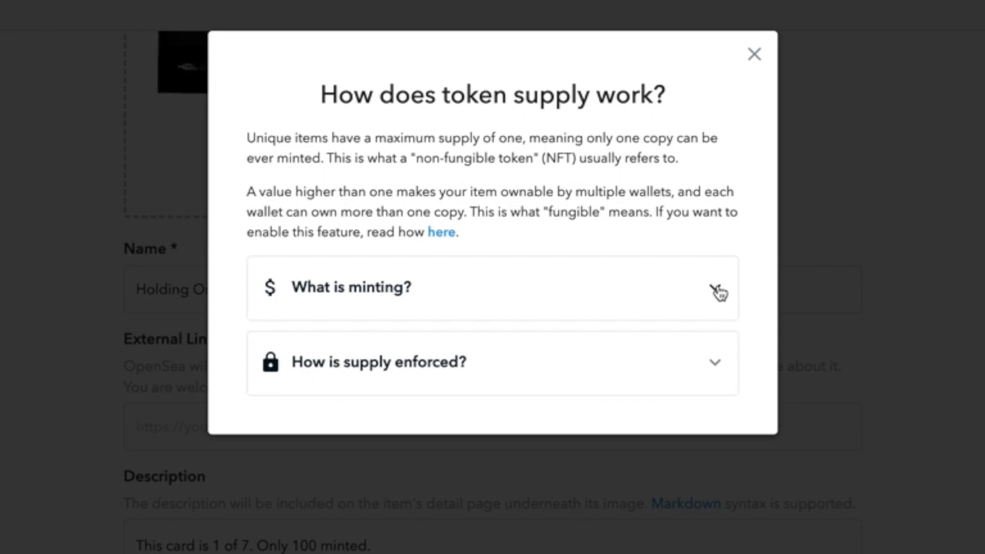
Read the token supply help sections on what minting is and how supply is enforced
left_click(720, 293)
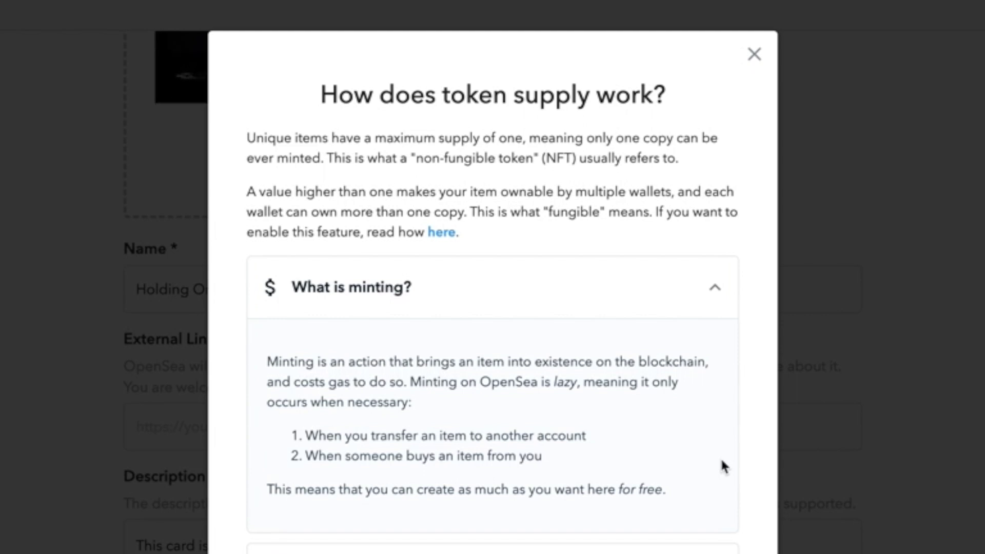
left_click(715, 363)
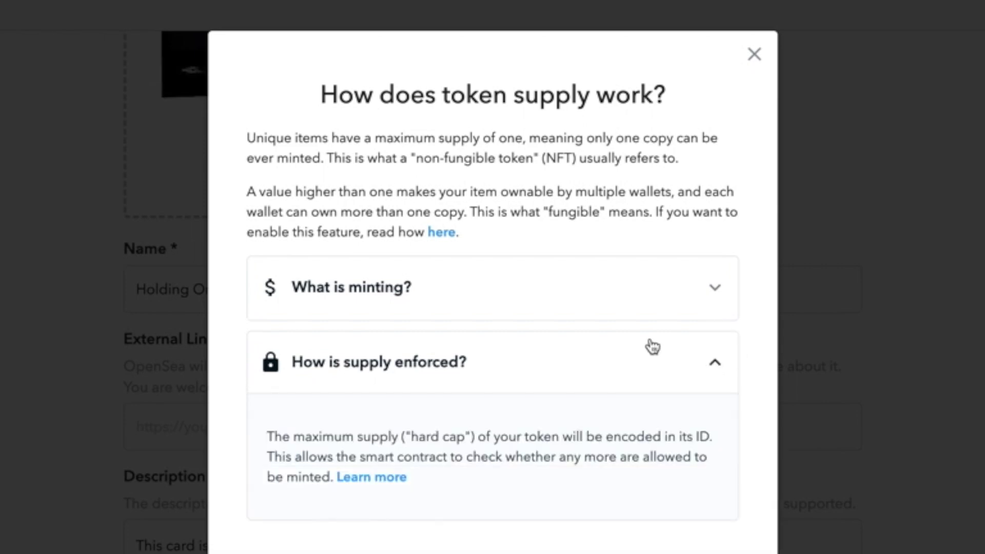